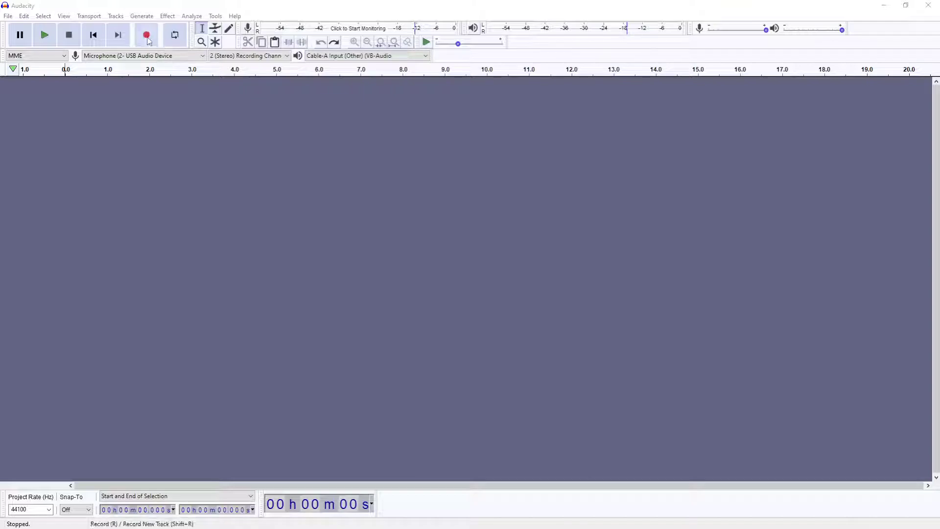
Record about 14 seconds of speech as a new stereo track, then stop.
left_click(147, 36)
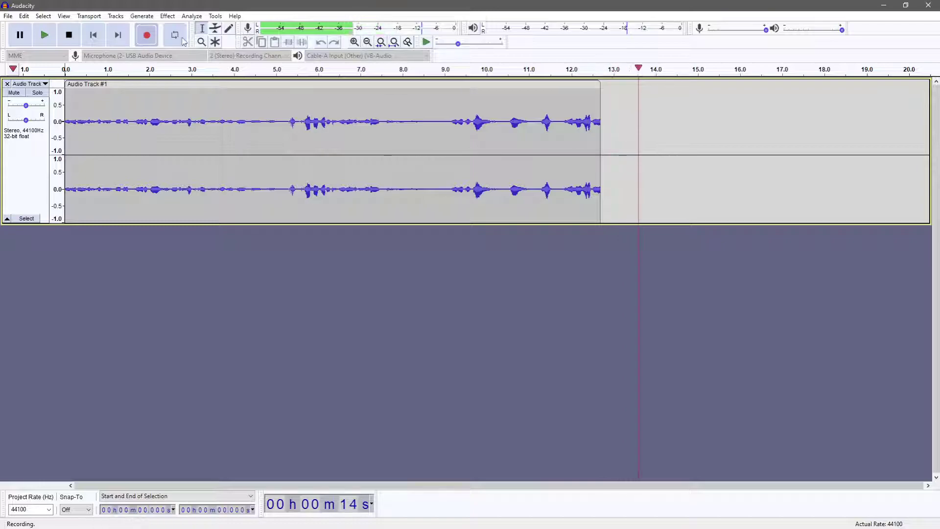
key("space")
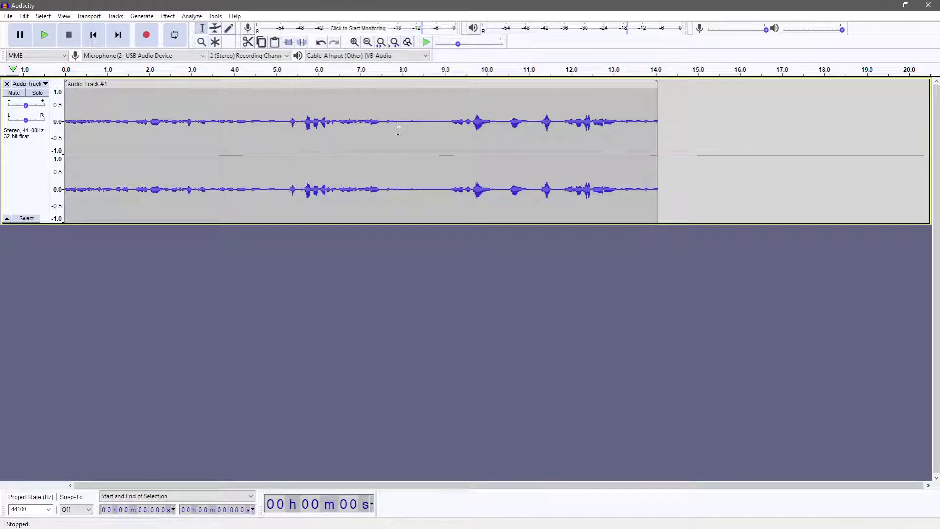
Play back from around 7.9–8.2 seconds to locate the breath sound.
left_click(398, 131)
key("space")
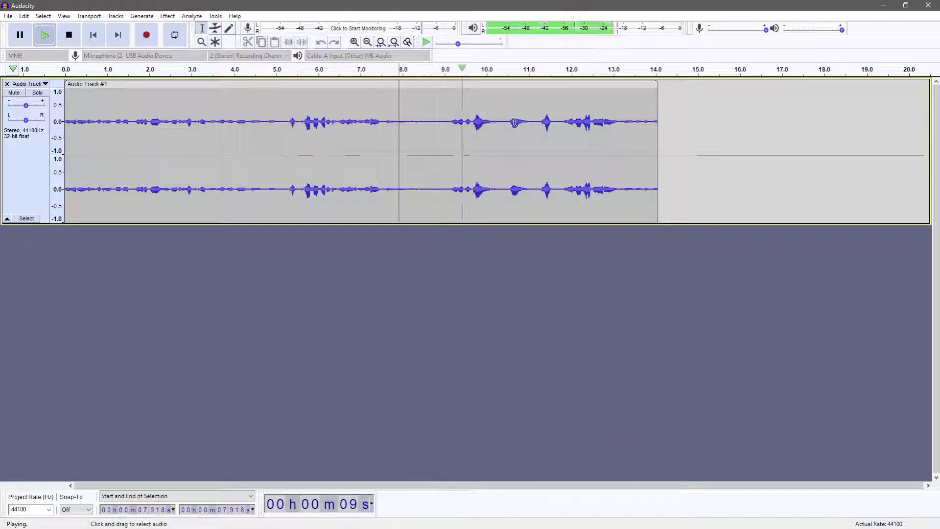
key("space")
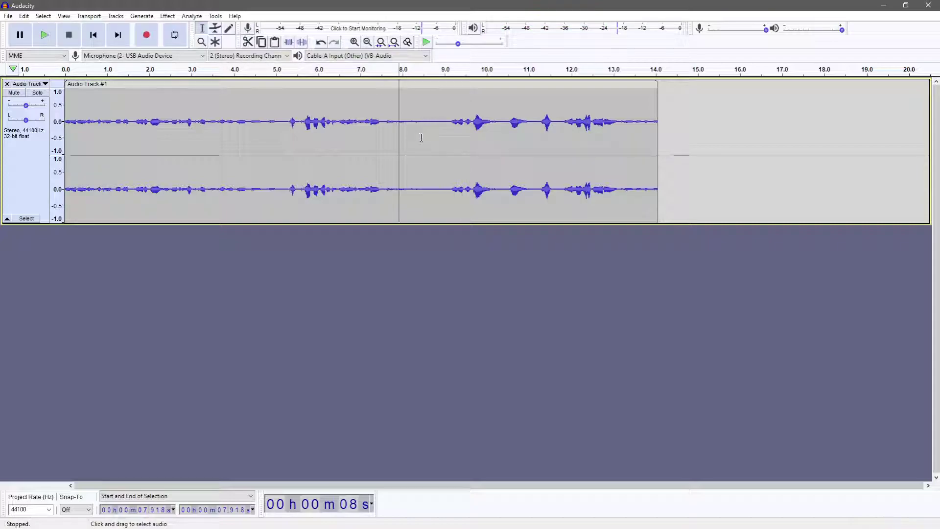
left_click_drag(413, 132, 449, 136)
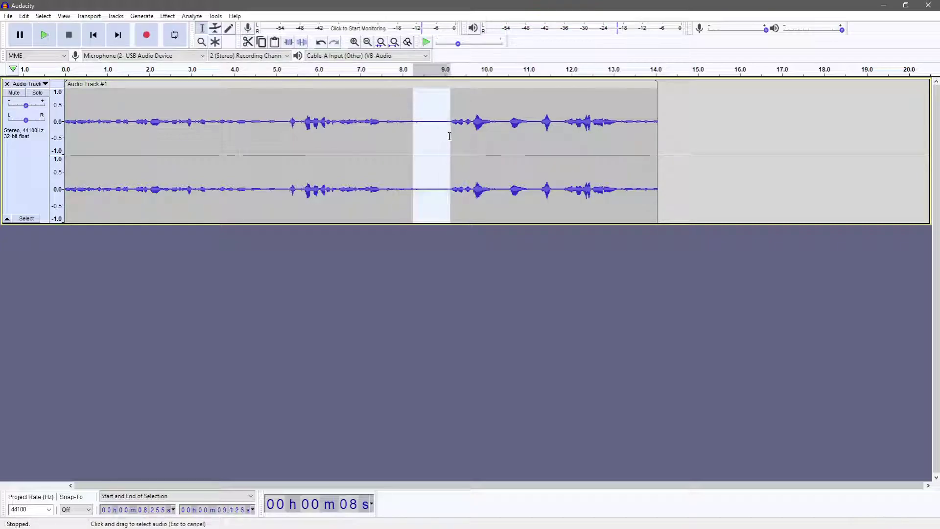
left_click(399, 151)
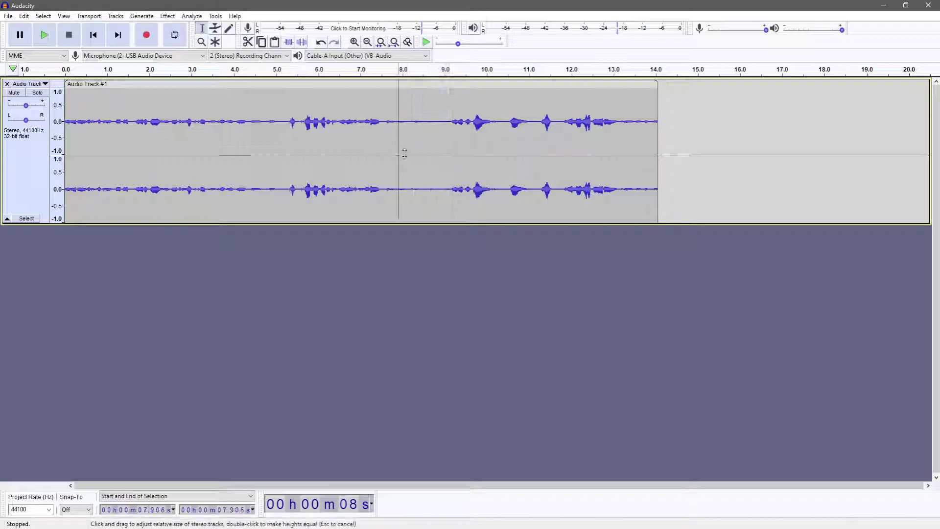
key("space")
key("space")
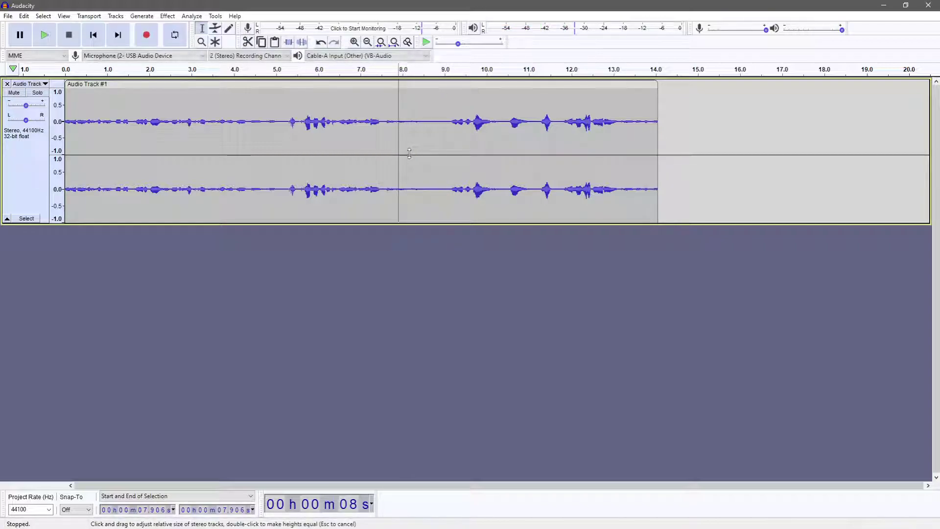
left_click(410, 136)
key("space")
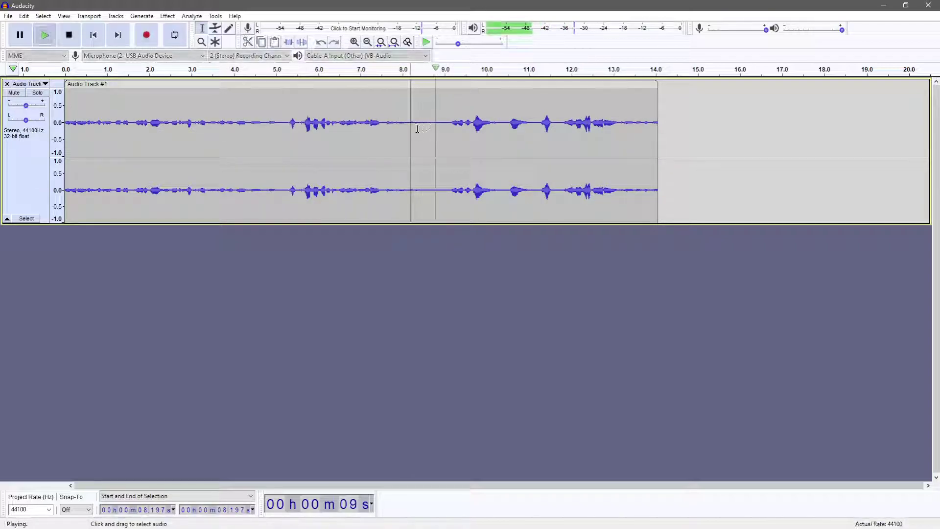
key("space")
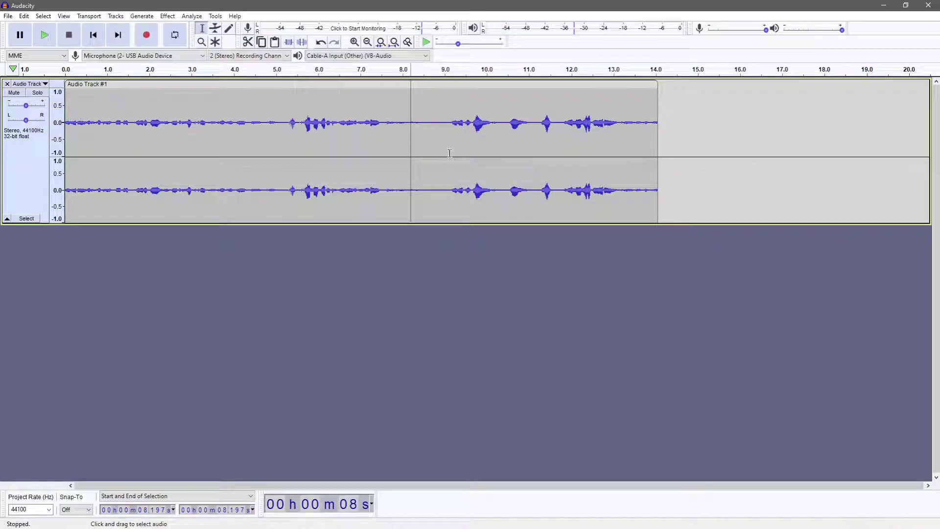
Select the breath from 8.17 to 9.17 seconds and capture it as the noise profile.
left_click_drag(451, 153, 410, 151)
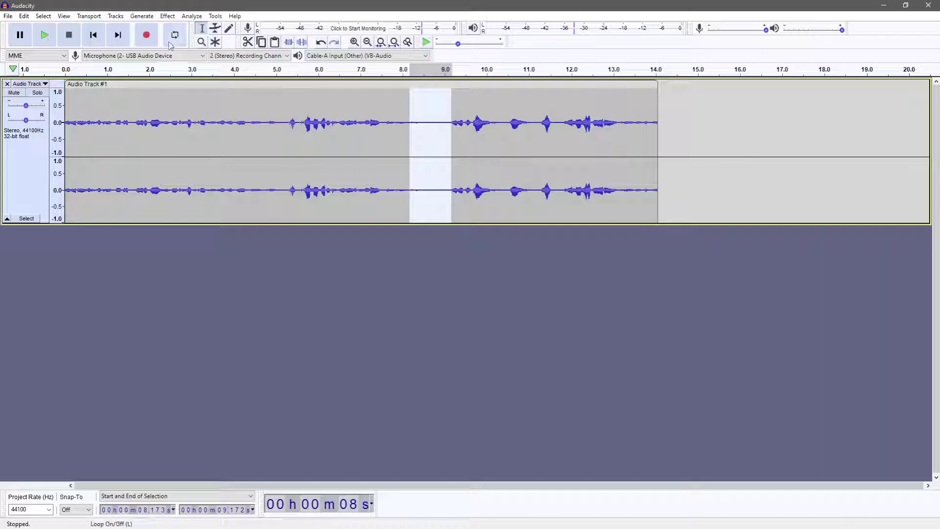
left_click(169, 17)
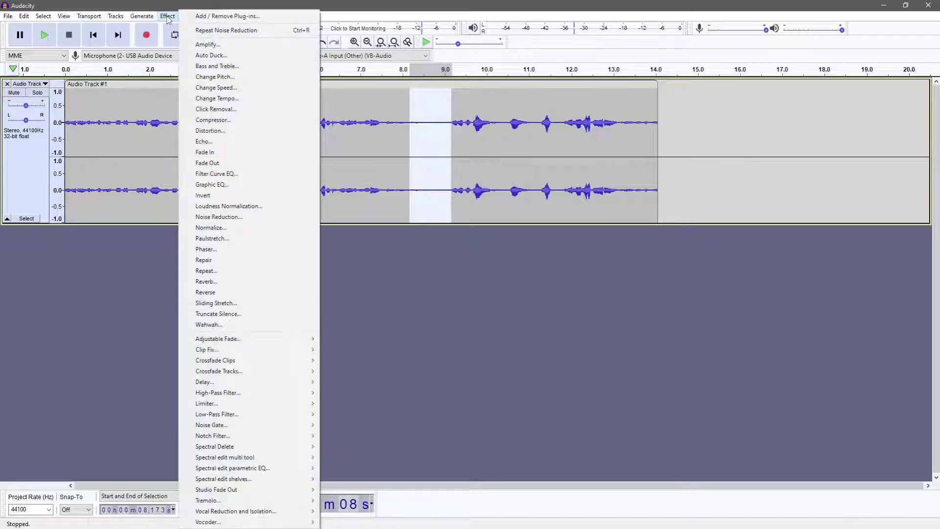
left_click(234, 218)
left_click(471, 220)
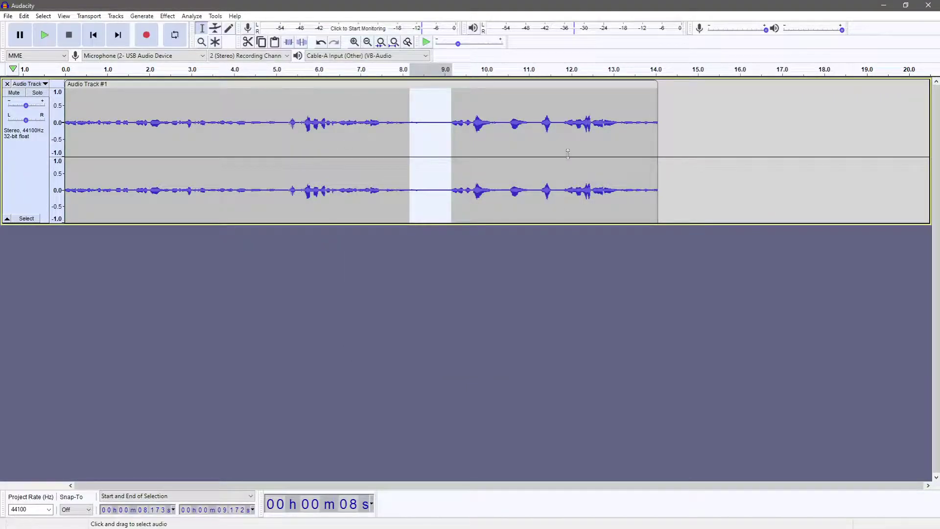
Select the entire track, apply default Noise Reduction, and place the play position near 6.3 seconds.
left_click_drag(697, 150, 570, 168)
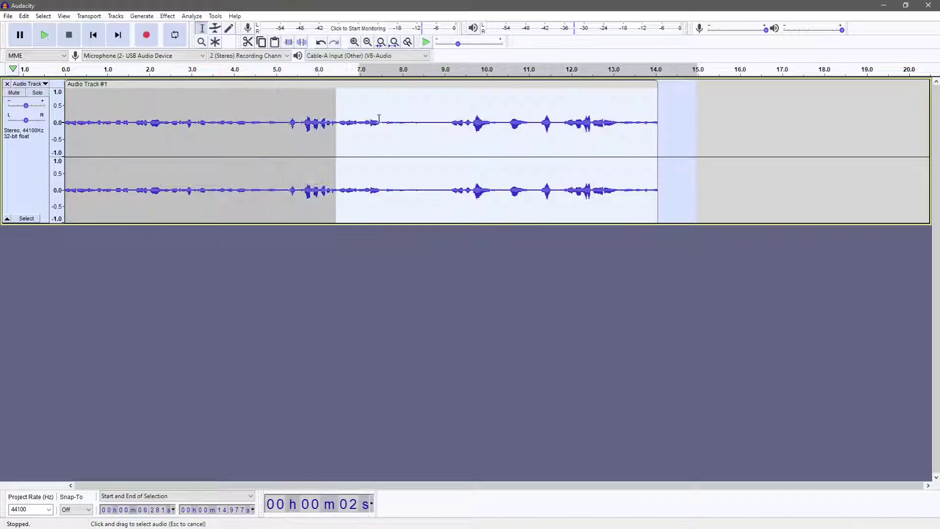
left_click(621, 169)
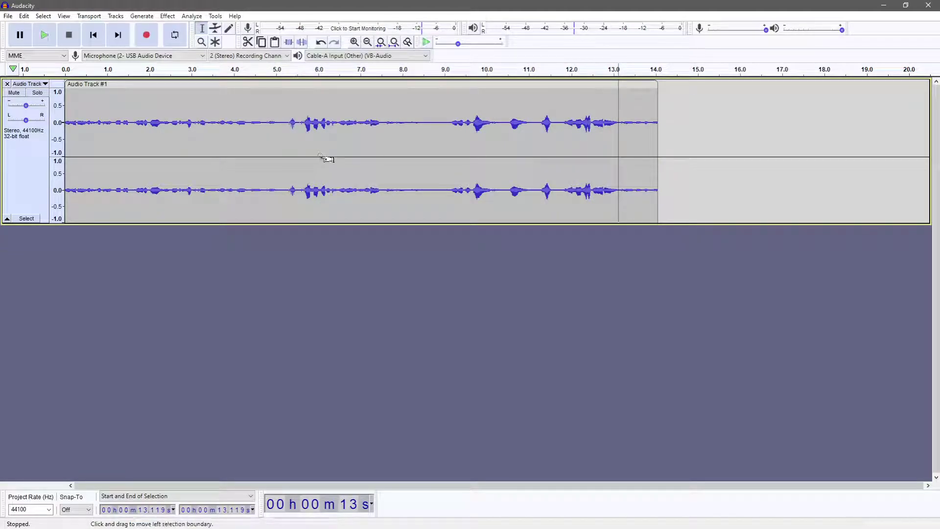
key("ctrl+a")
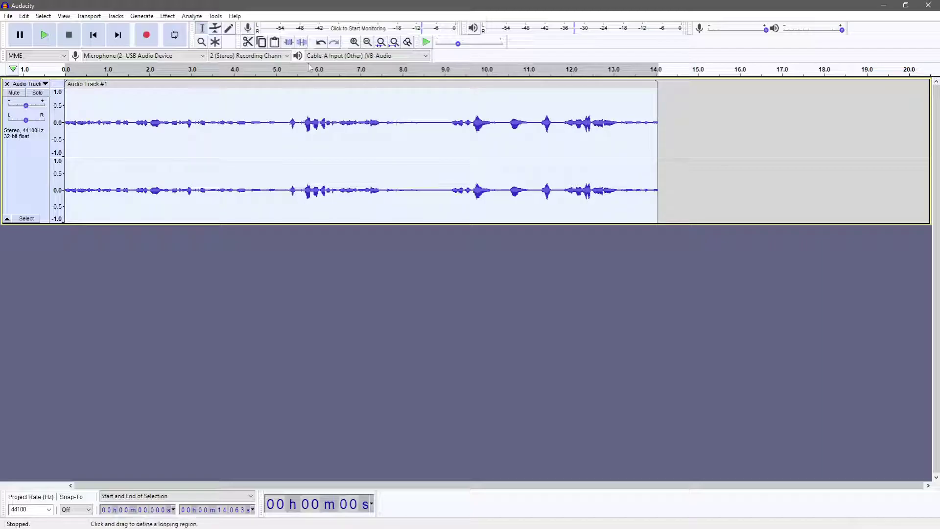
left_click(168, 16)
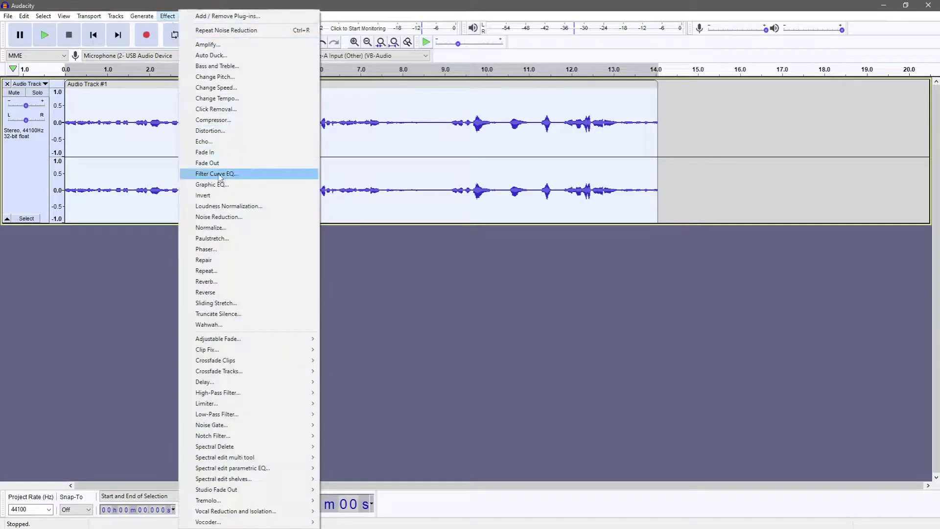
left_click(218, 217)
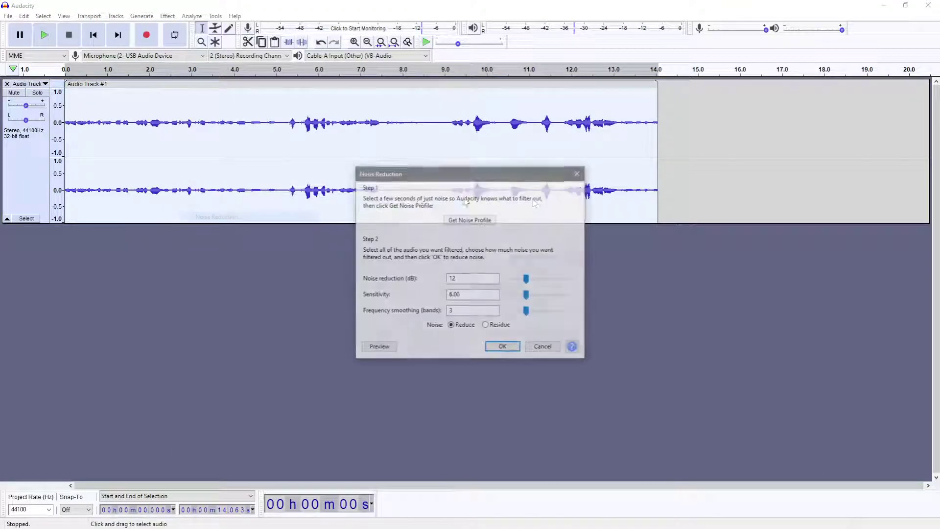
left_click(504, 347)
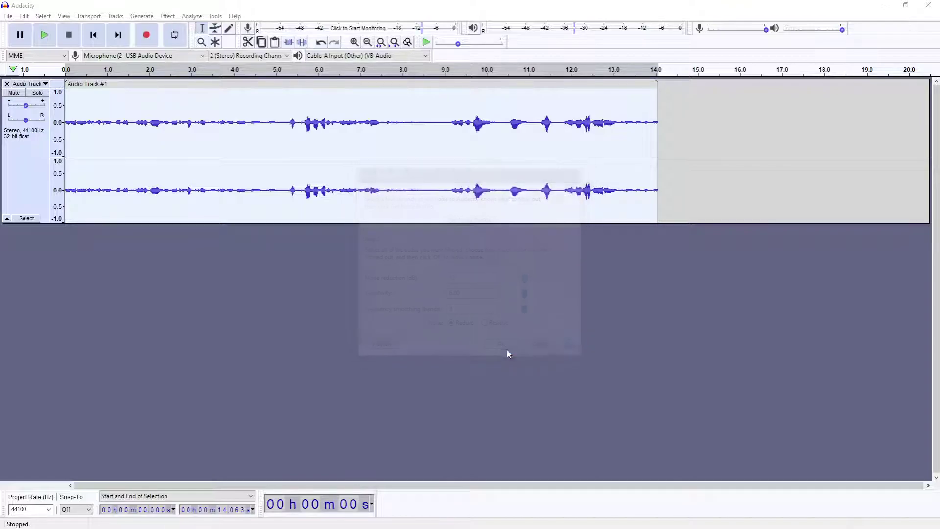
left_click(331, 187)
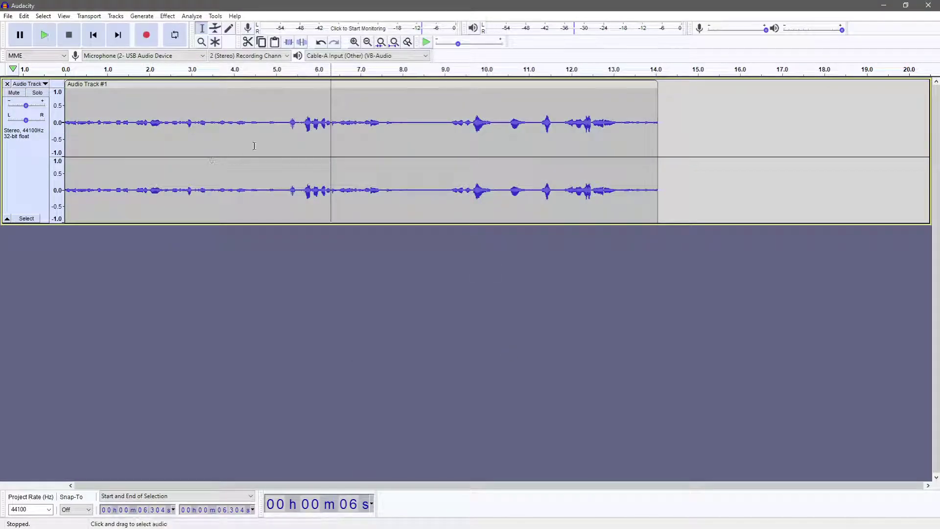
left_click_drag(250, 143, 391, 147)
left_click(392, 147)
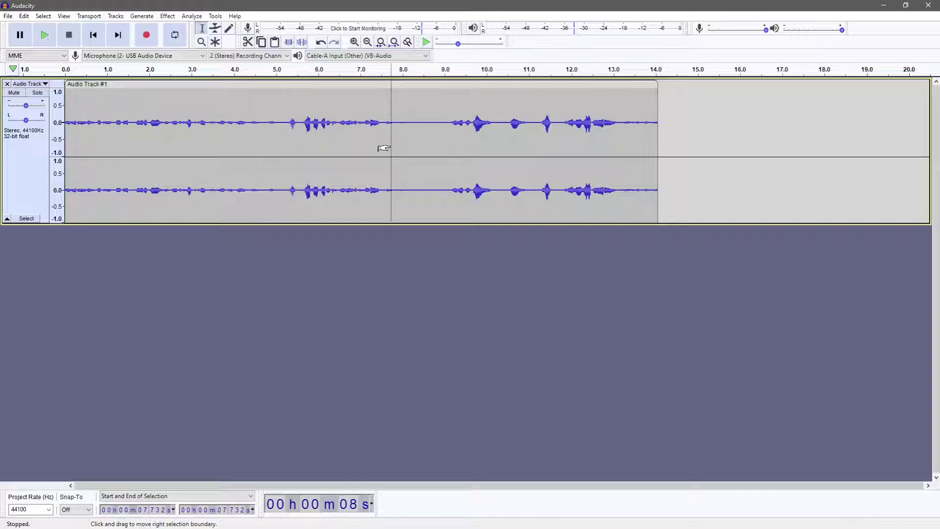
left_click(240, 146)
key("space")
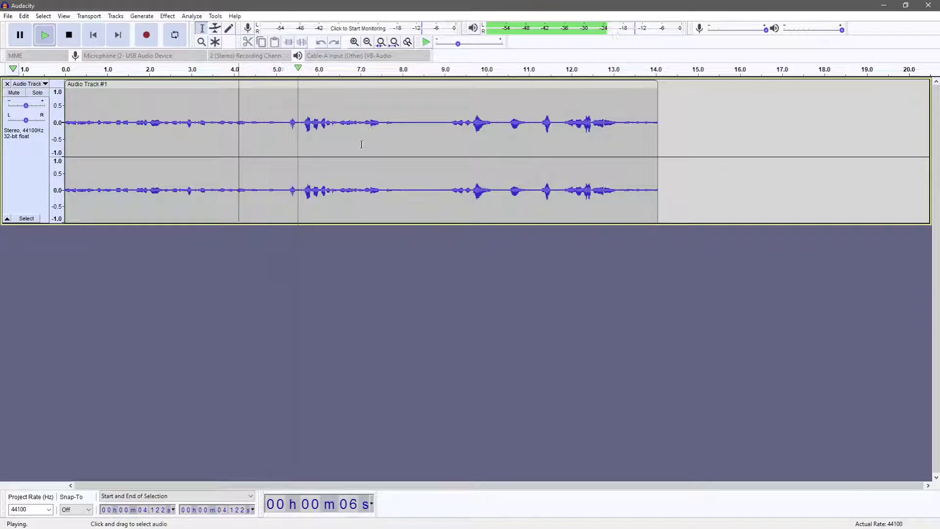
key("space")
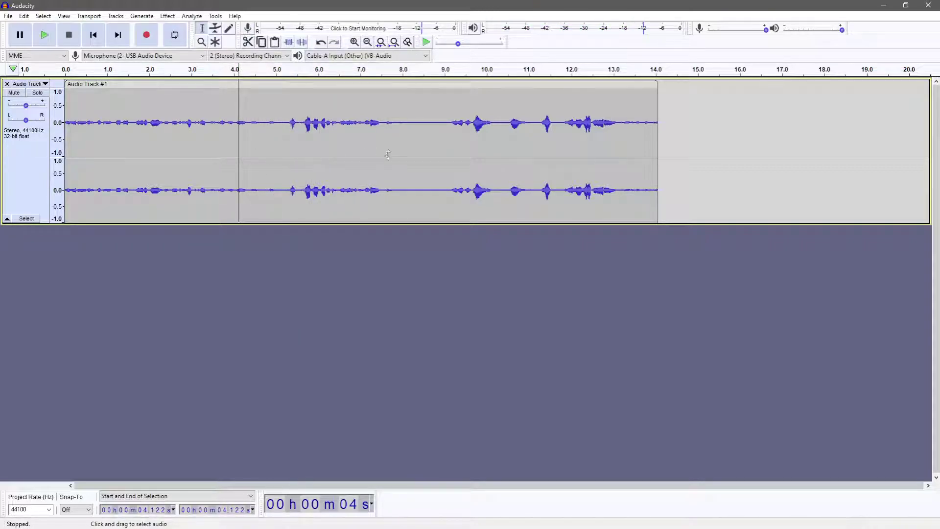
left_click(386, 153)
key("space")
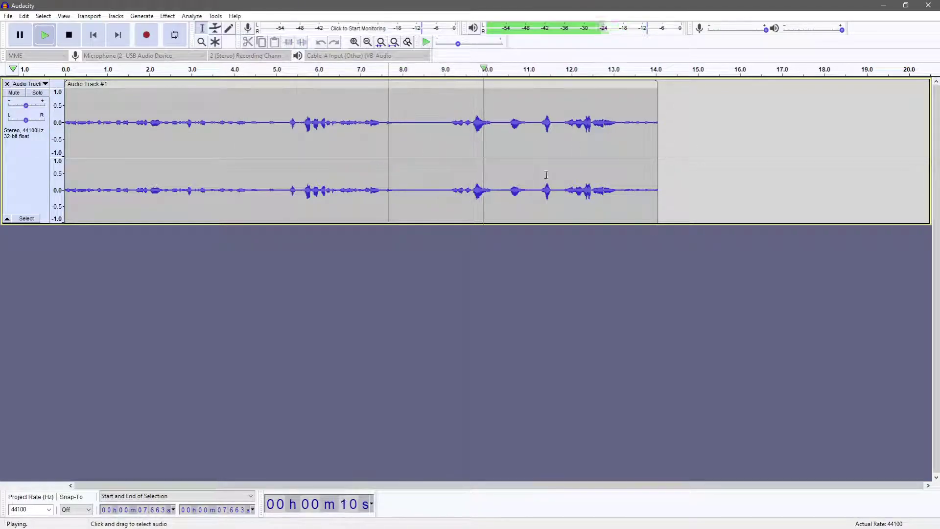
left_click(416, 173)
key("space")
key("space")
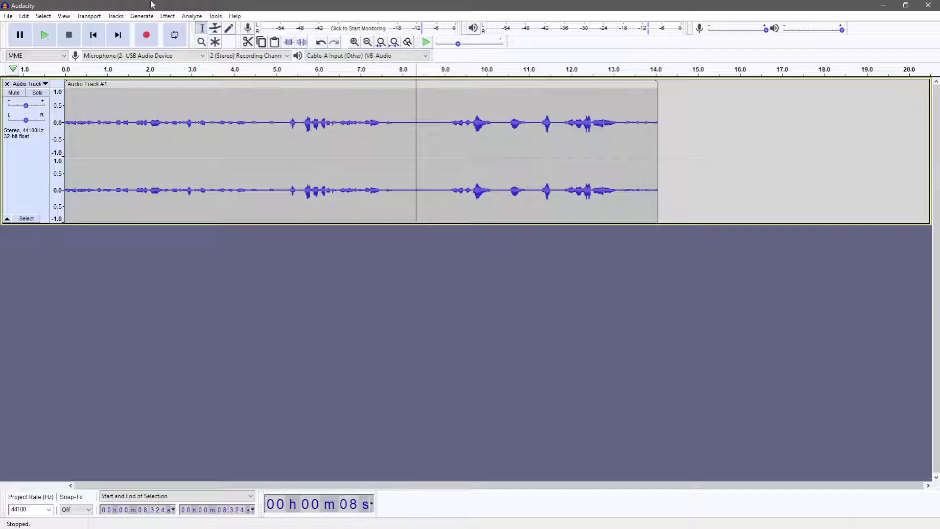
left_click(174, 17)
left_click(220, 219)
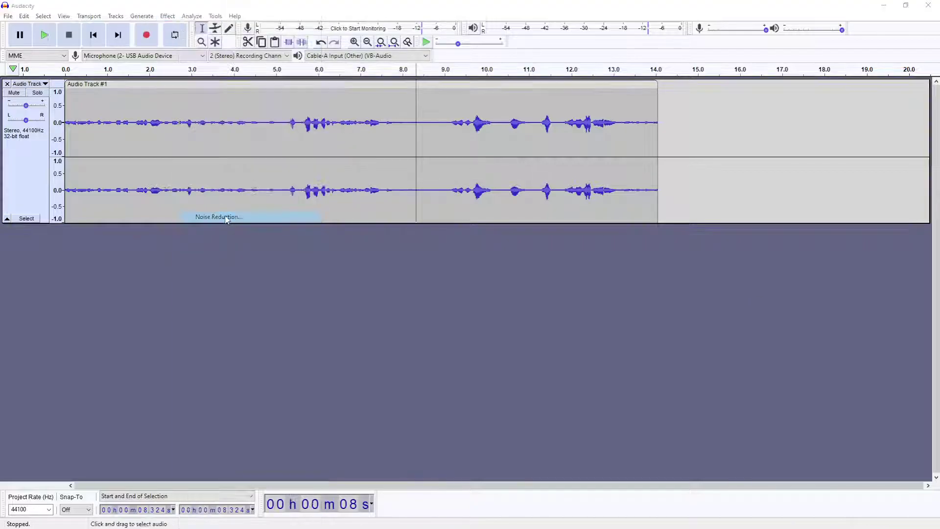
left_click(568, 303)
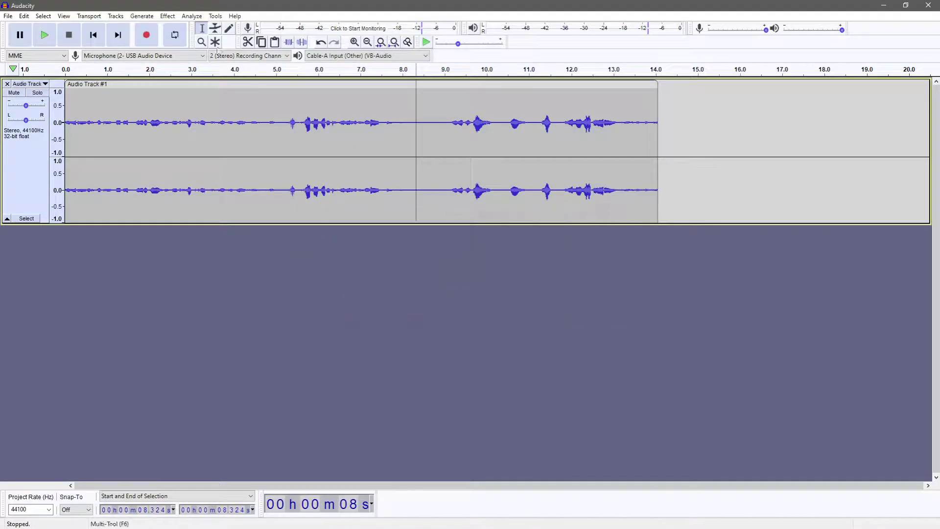
left_click(170, 16)
left_click(426, 156)
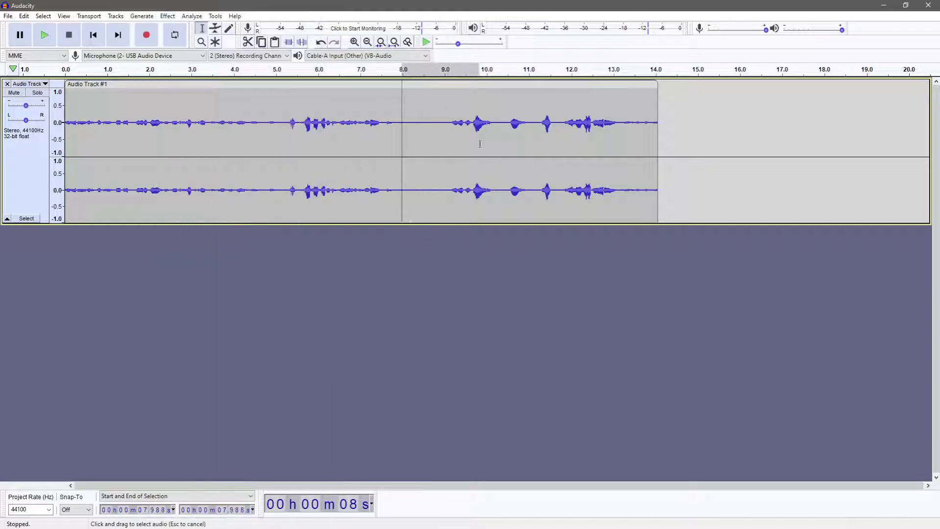
left_click_drag(401, 148, 475, 147)
left_click(168, 17)
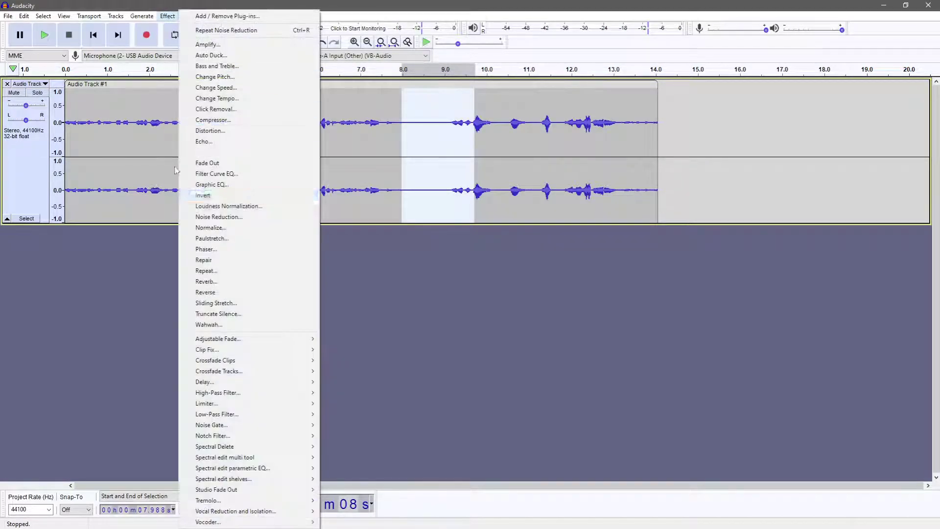
left_click(218, 217)
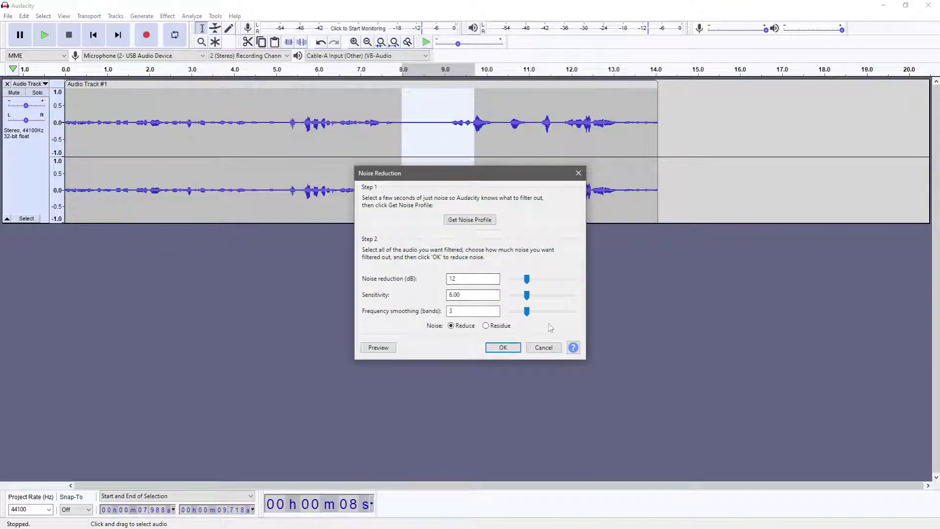
left_click(548, 349)
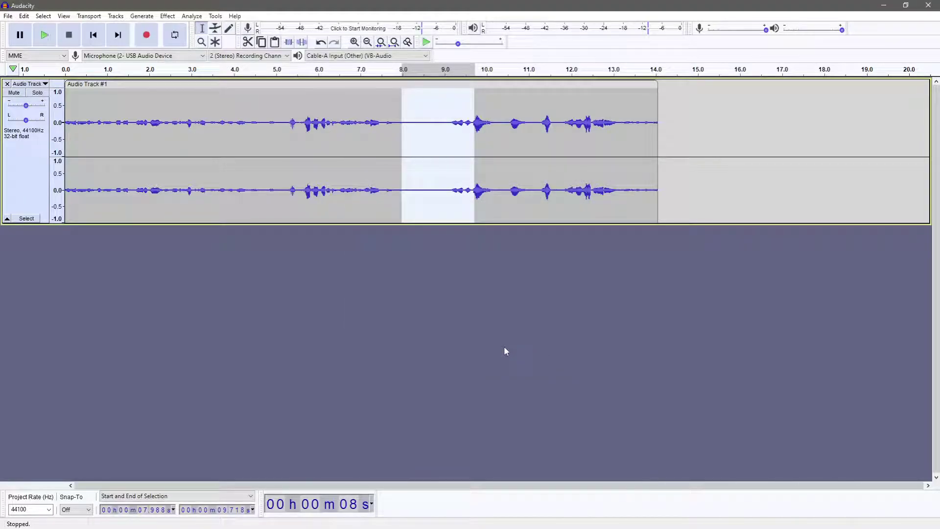